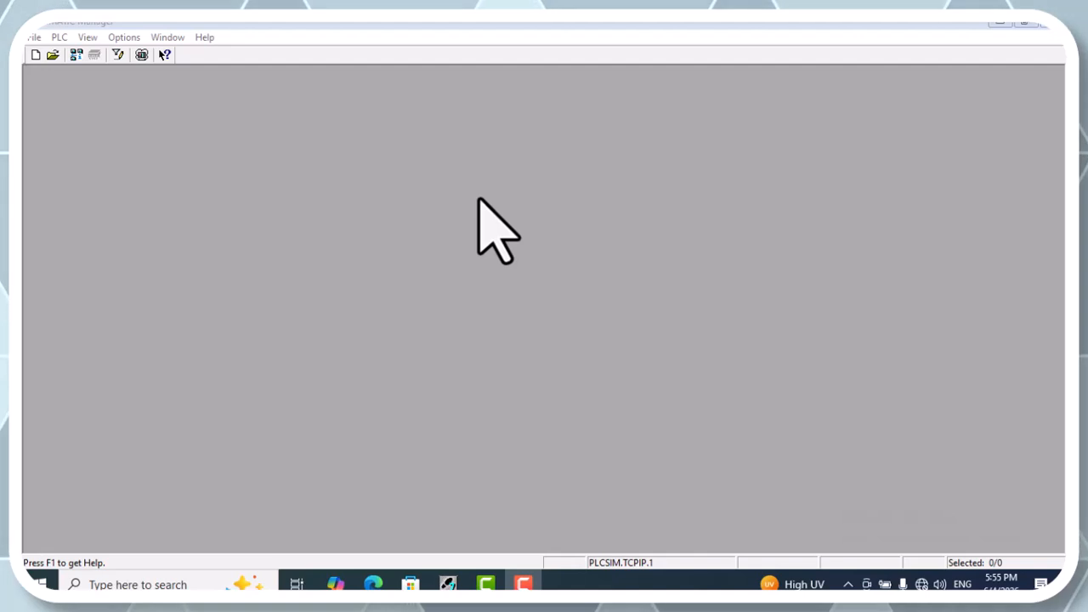
Set the "New Project" wizard to start for STEP 7 in the Customize settings
left_click(123, 36)
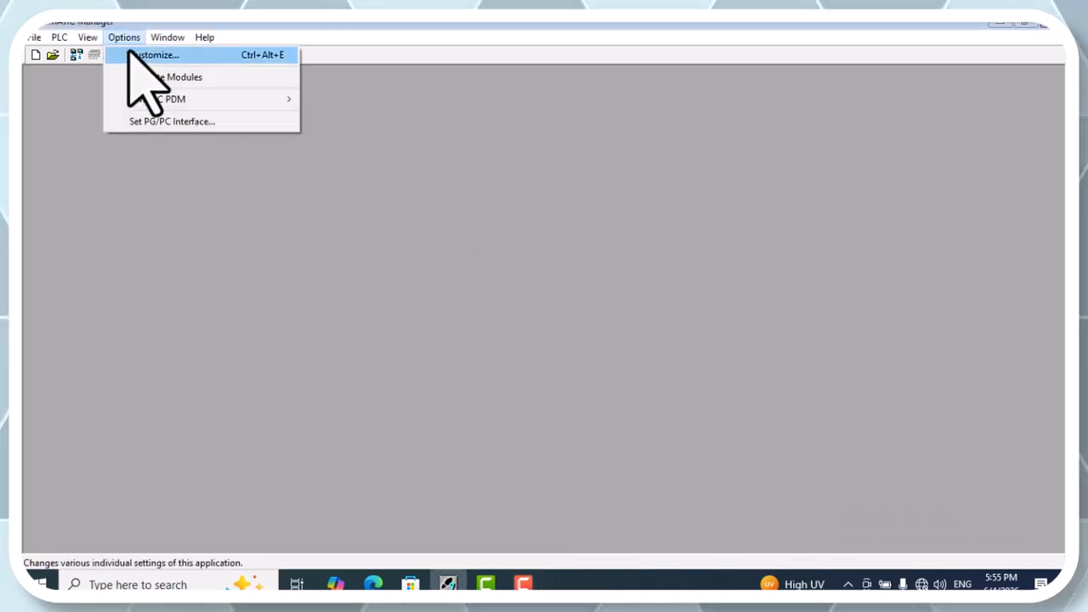
left_click(132, 54)
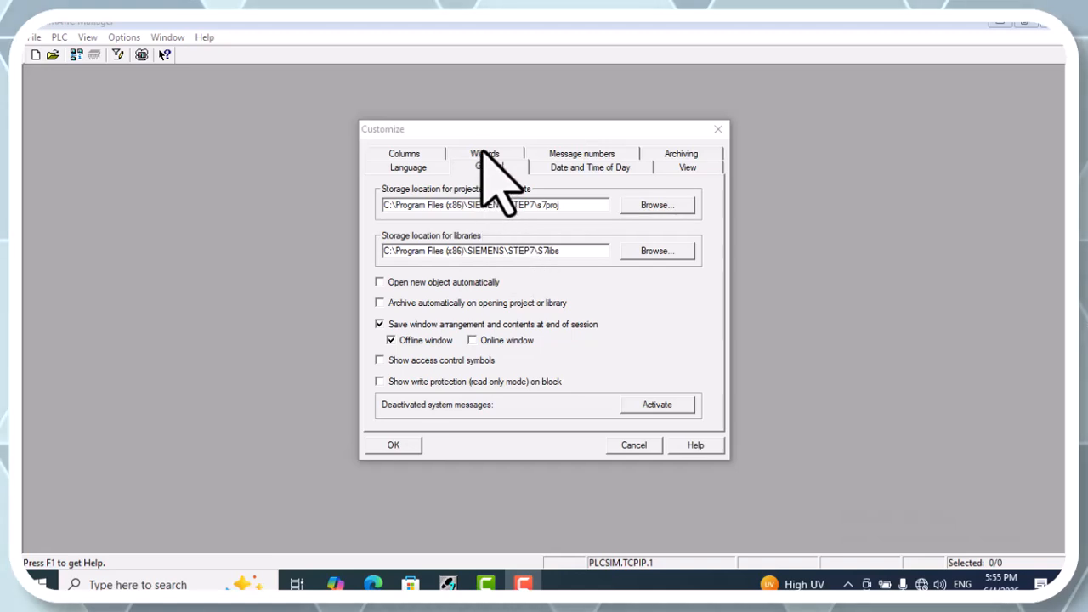
left_click(484, 153)
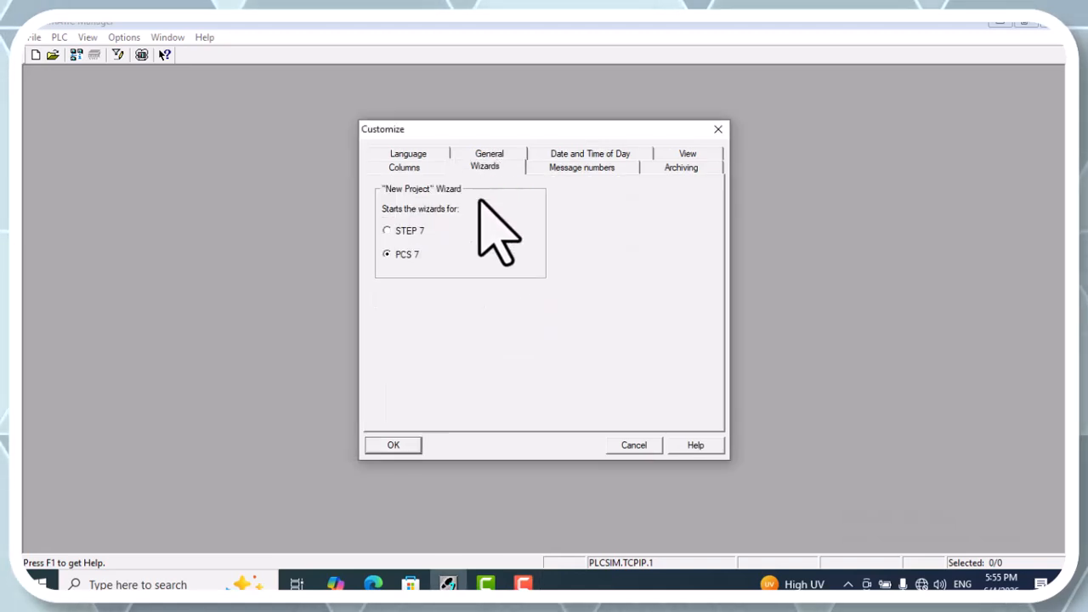
left_click(407, 232)
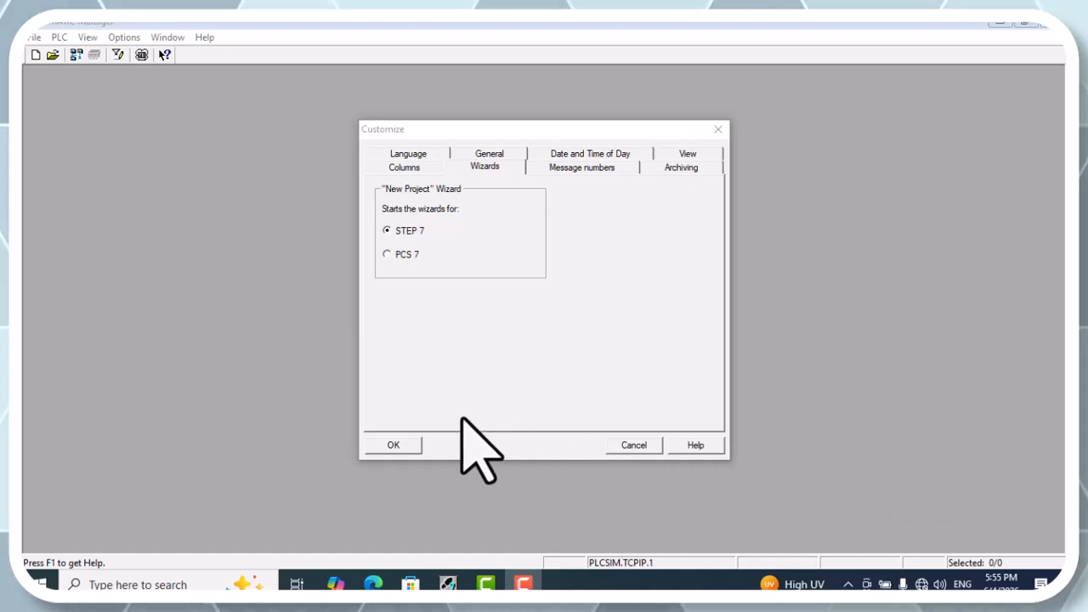
left_click(413, 445)
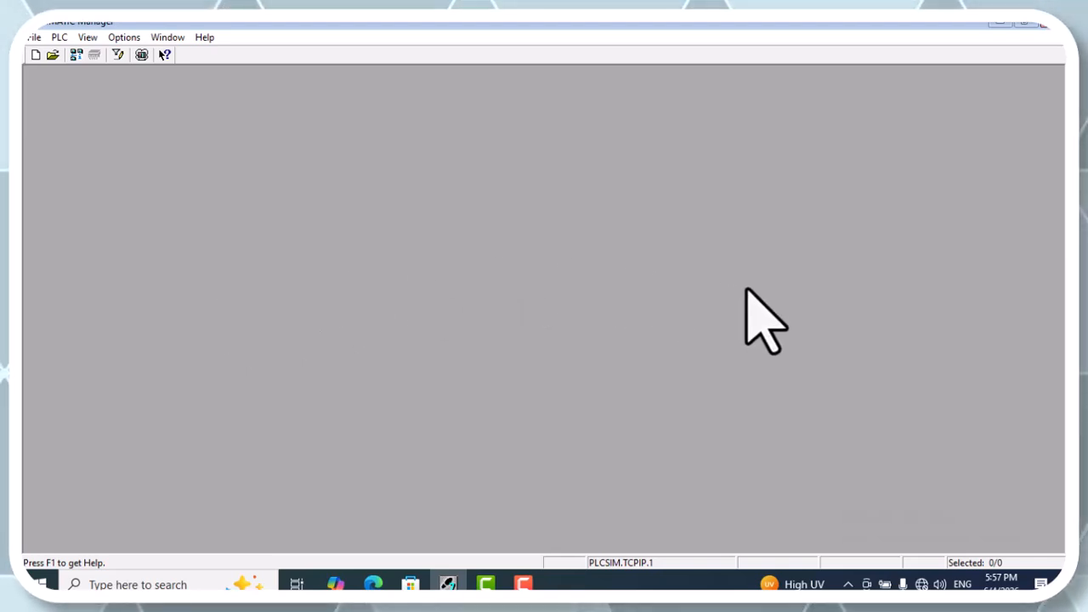
Open Notepad, write "cfc" and "sfc" separated by a blank line, and minimize the note
key("super+r")
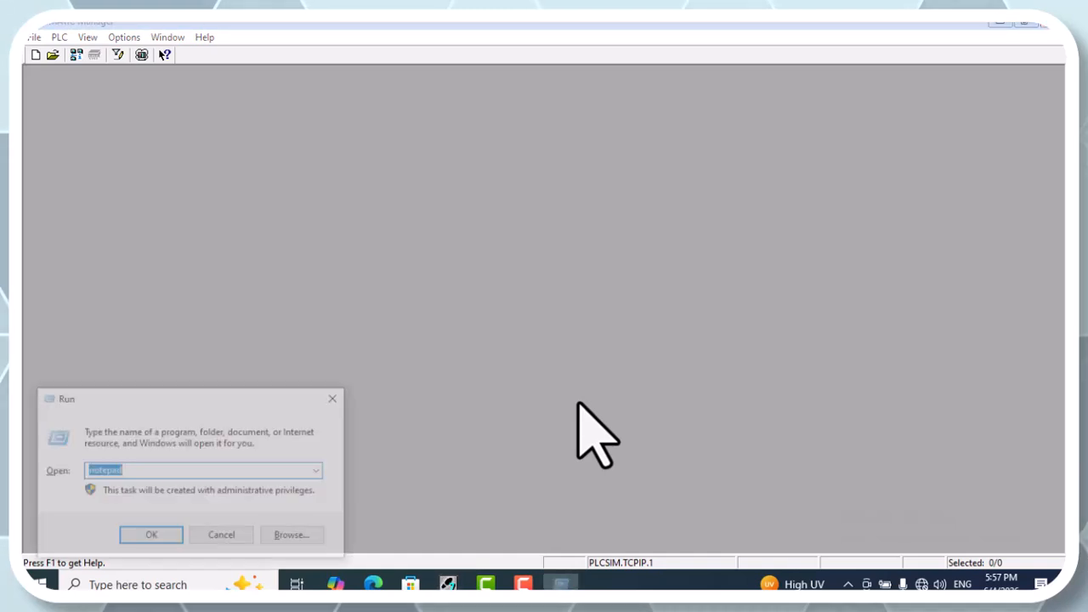
key("Return")
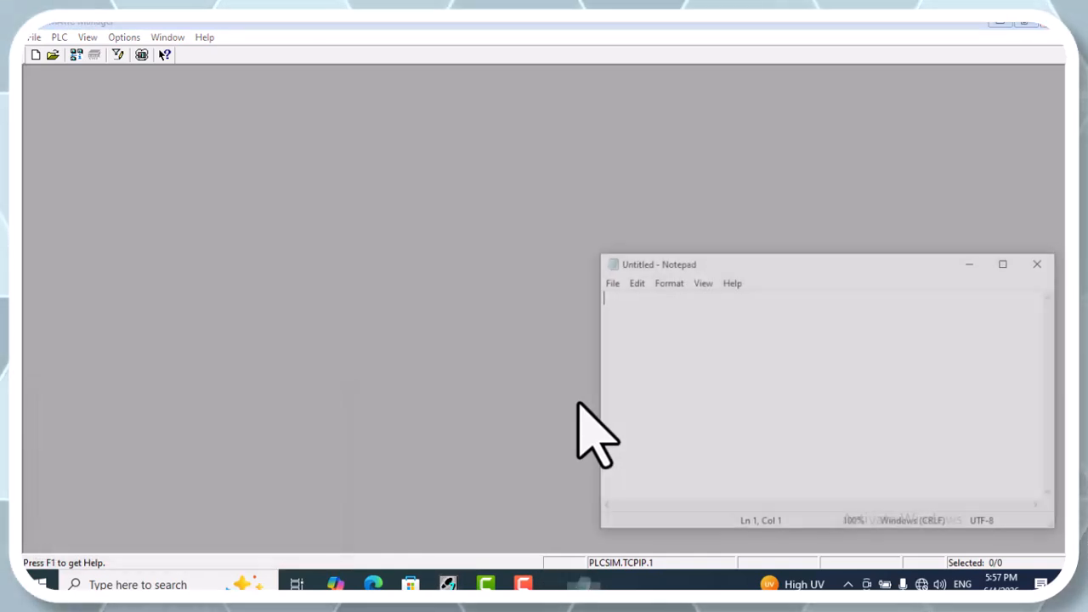
type("cfc")
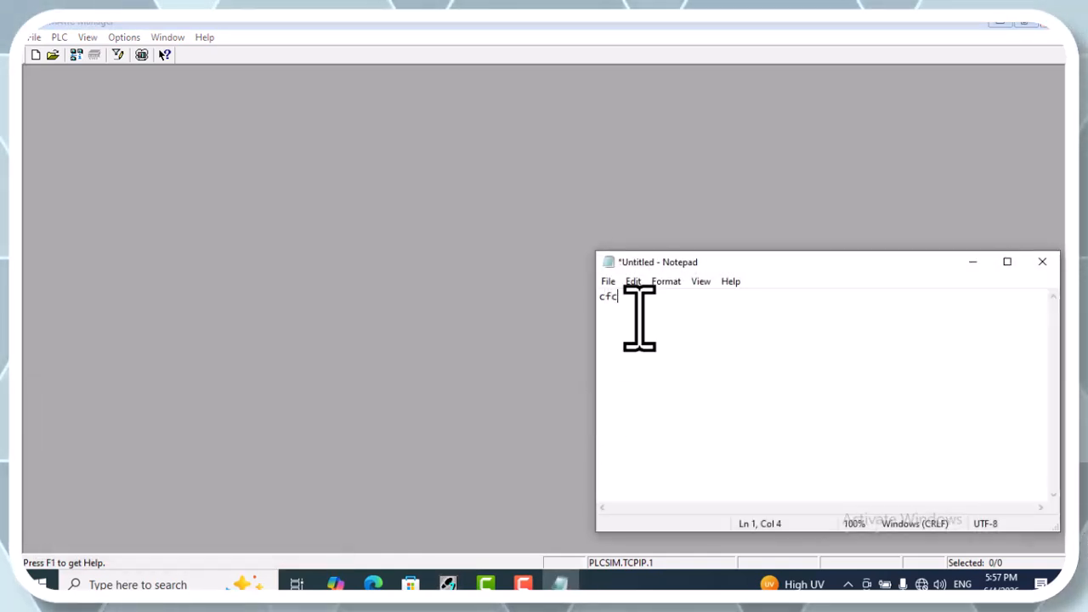
left_click_drag(903, 251, 524, 170)
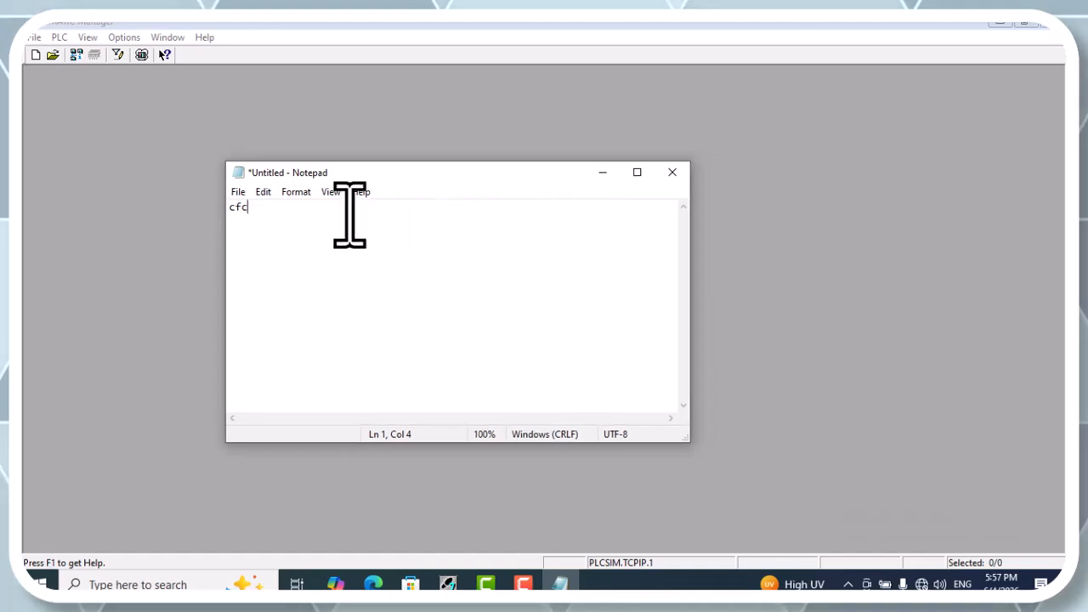
key("Return")
key("Return")
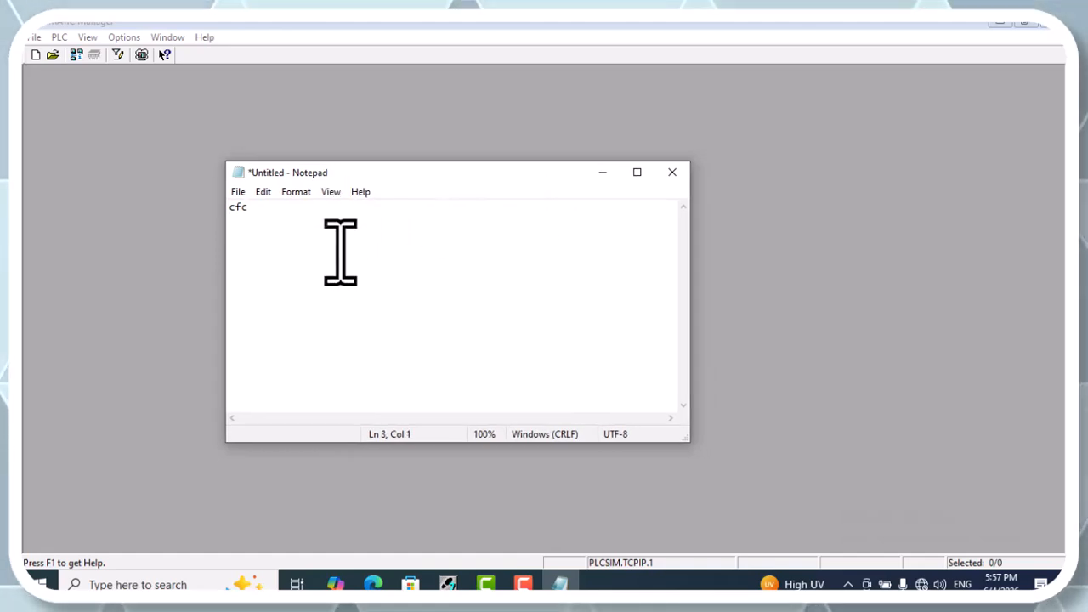
type("sfc")
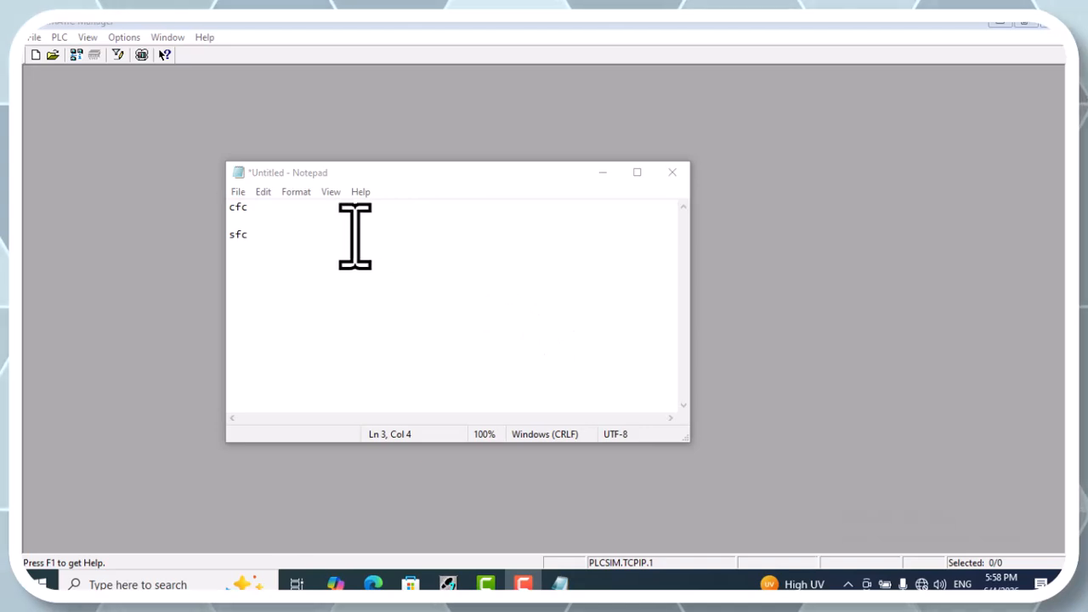
left_click(266, 220)
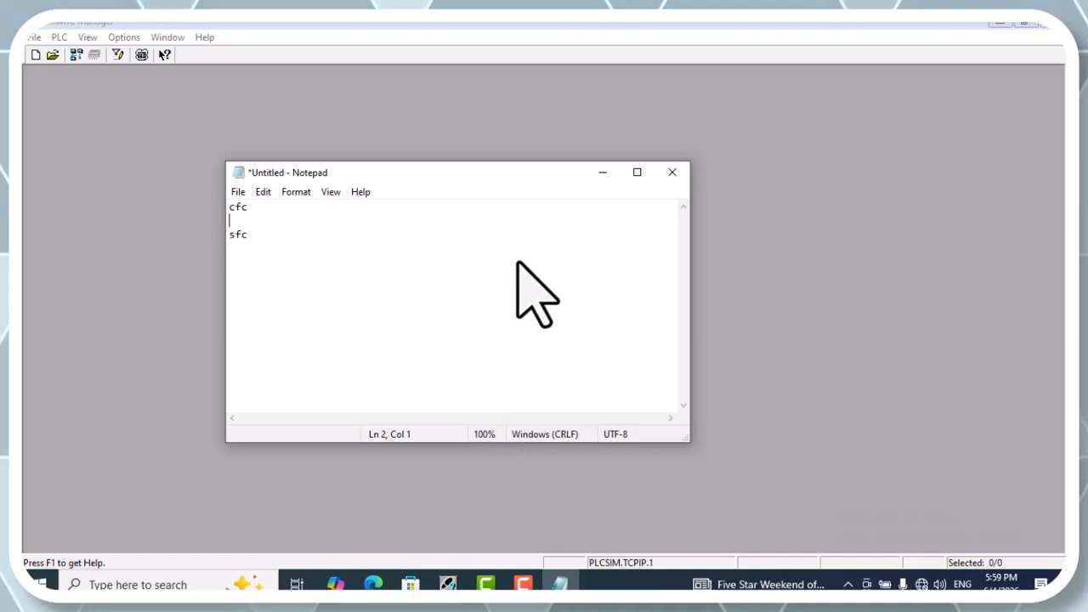
left_click(589, 175)
Start the STEP 7 "New Project" wizard and choose the CPU315-2 PN/DP as the project's CPU
left_click(34, 37)
left_click(93, 72)
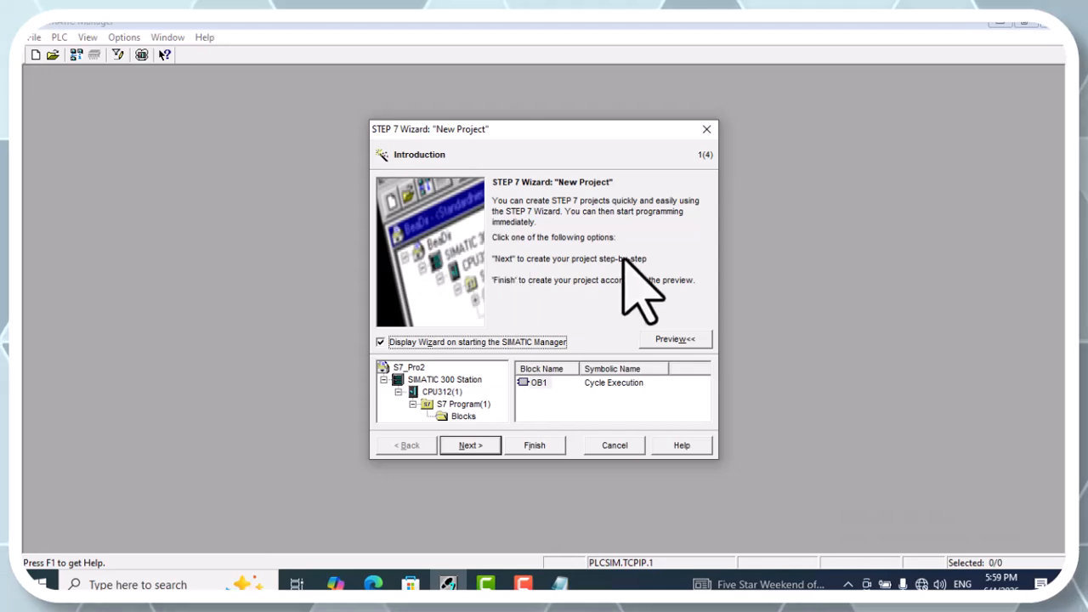
left_click(469, 445)
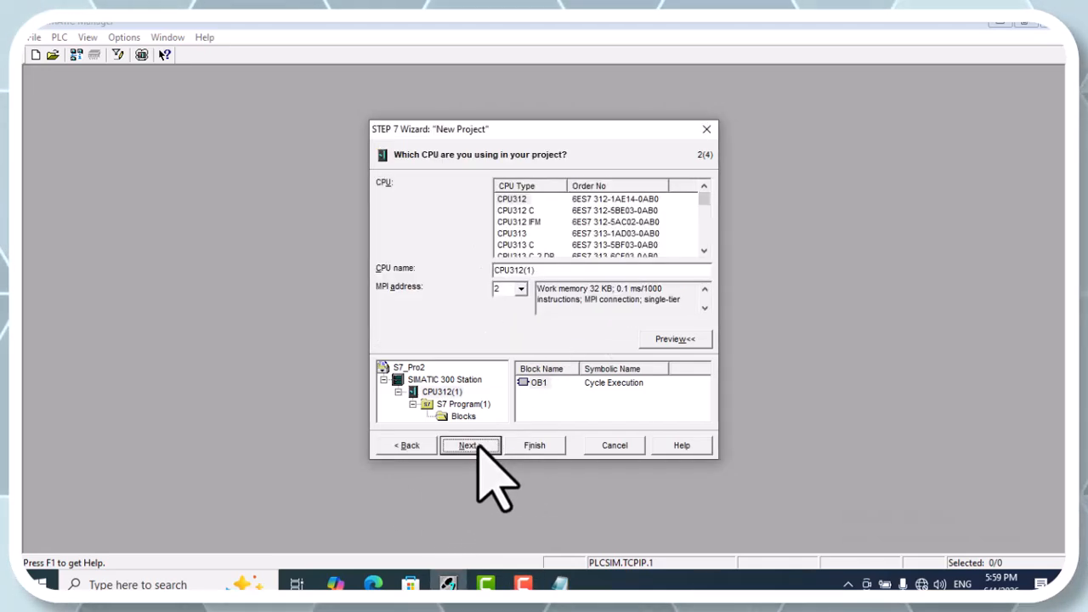
left_click(703, 252)
left_click(704, 251)
left_click(704, 252)
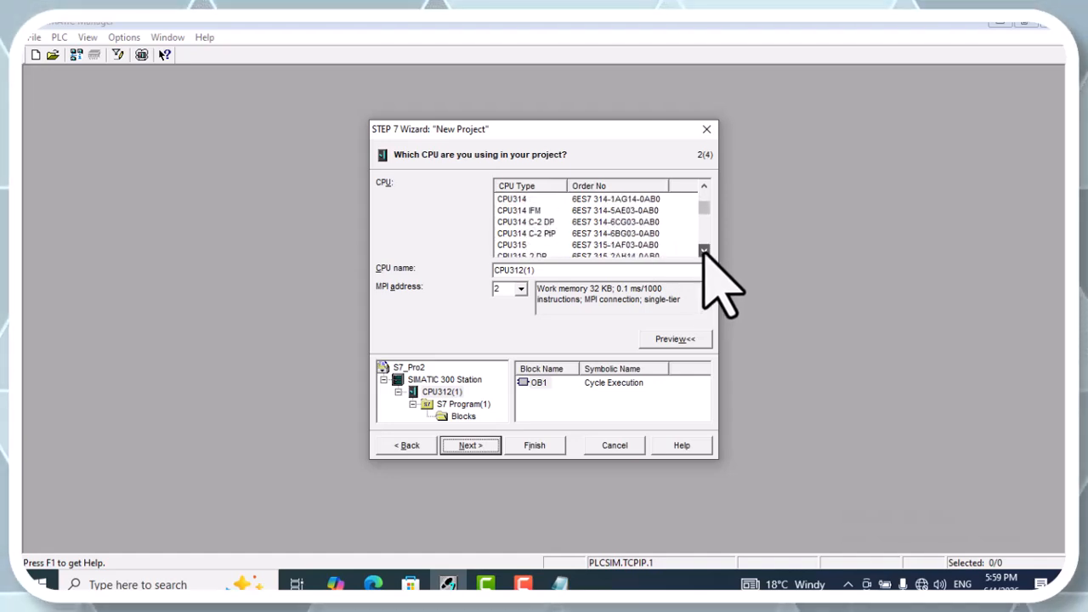
left_click(704, 251)
left_click(704, 251)
left_click(704, 251)
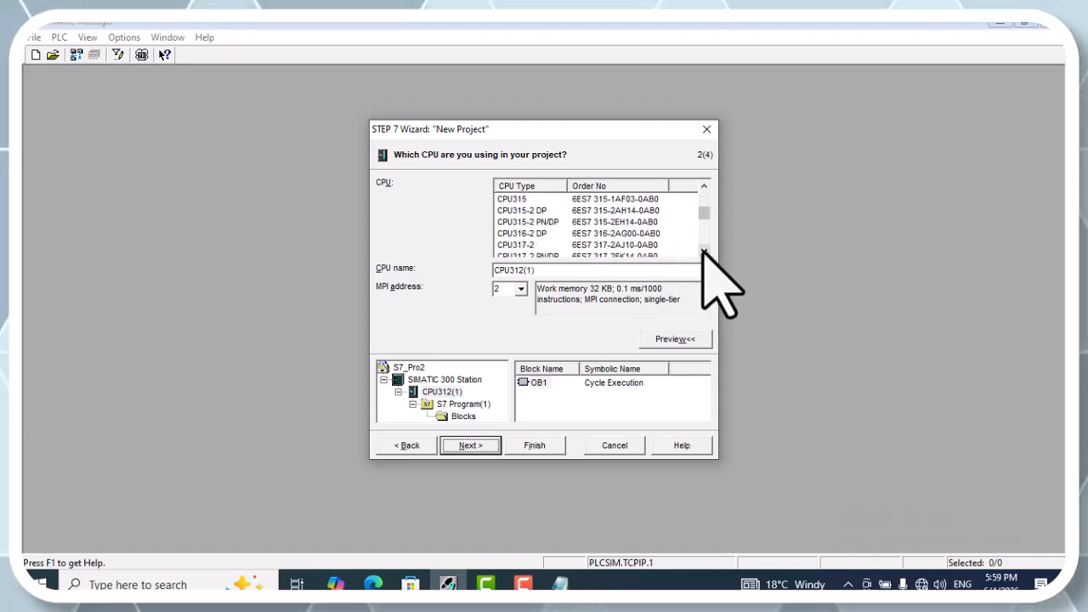
left_click(557, 222)
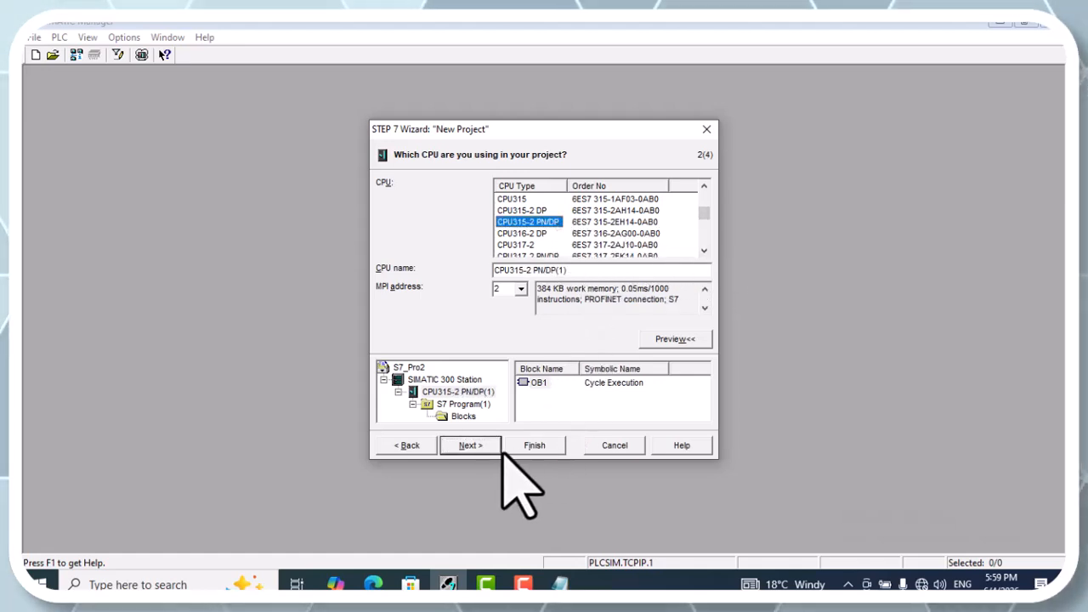
left_click(470, 445)
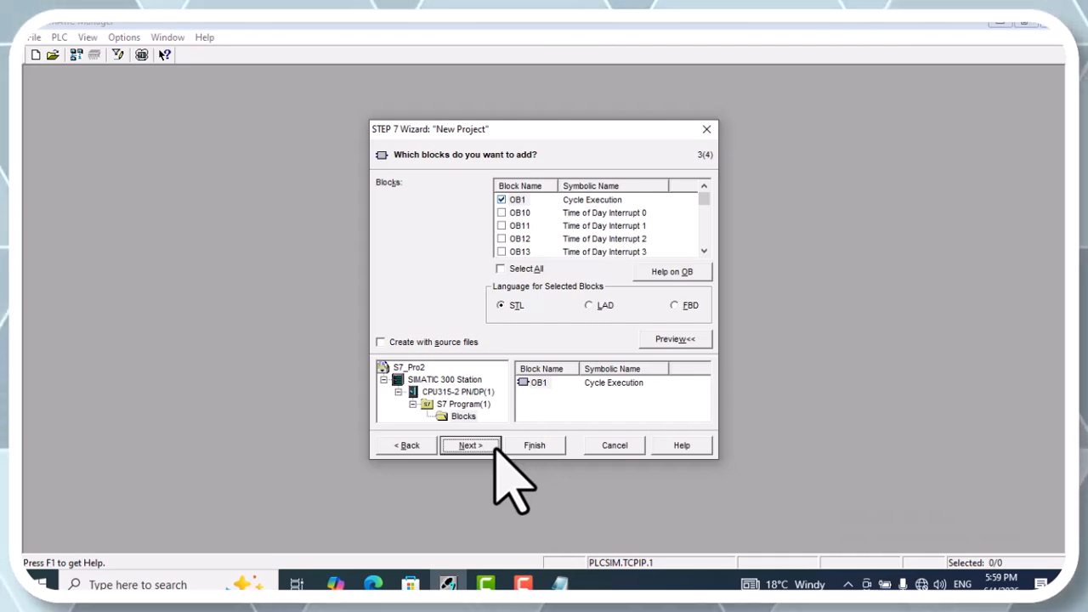
Accept the default OB1 block in STL and create the project under the name LESSON_OF_STEP7
left_click(470, 446)
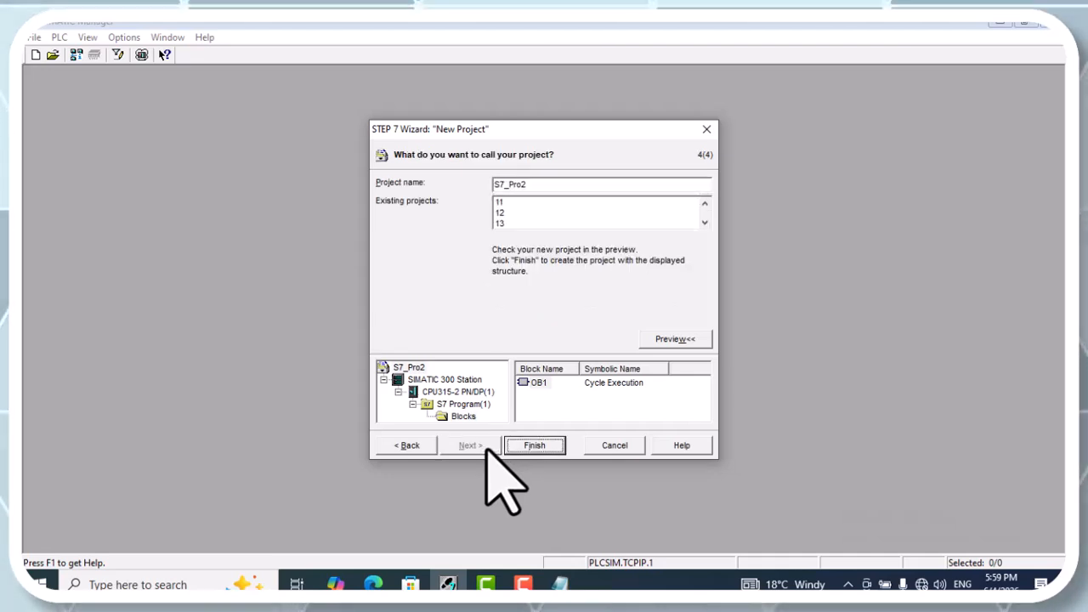
double_click(534, 183)
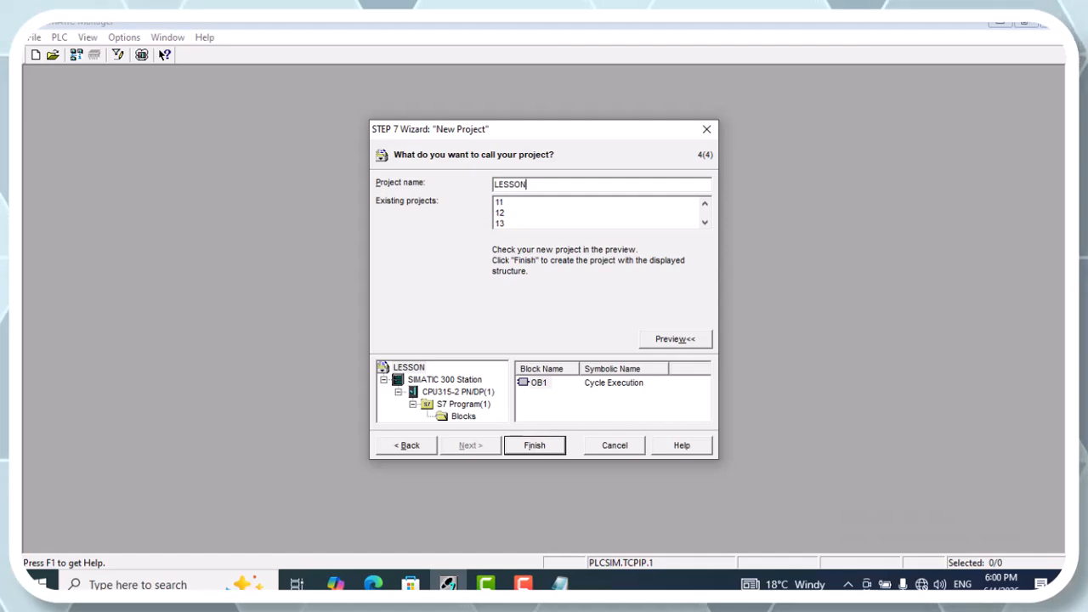
type("LESSON_")
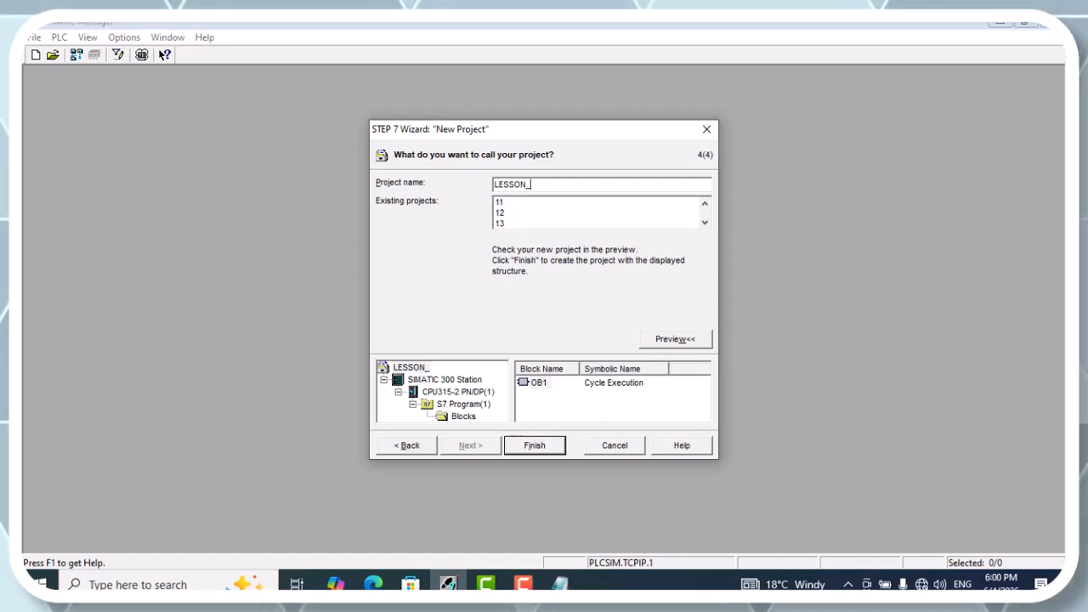
type("OF")
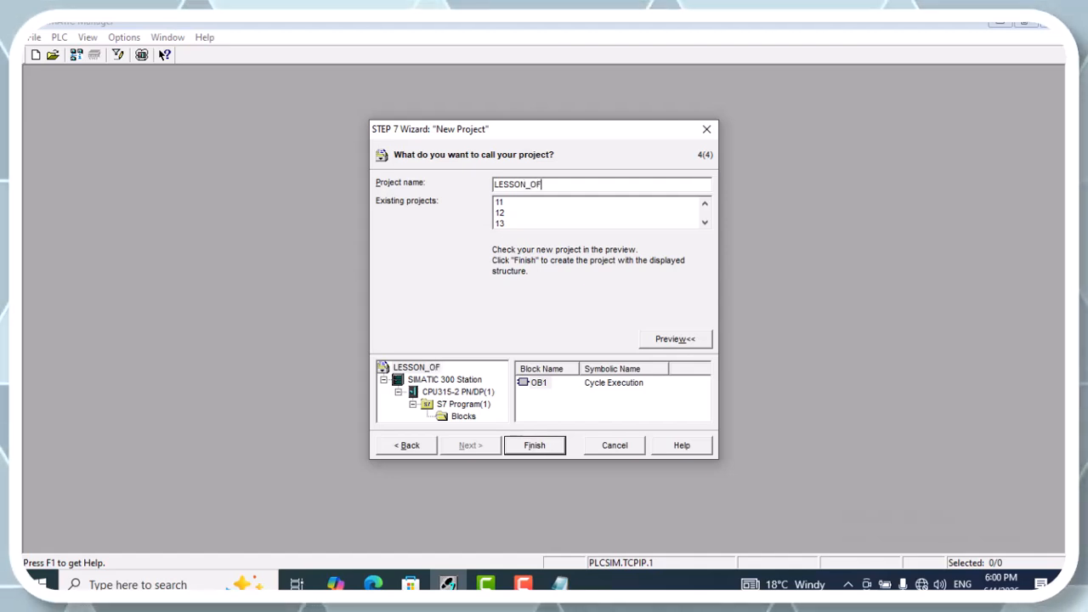
type("_STEP7")
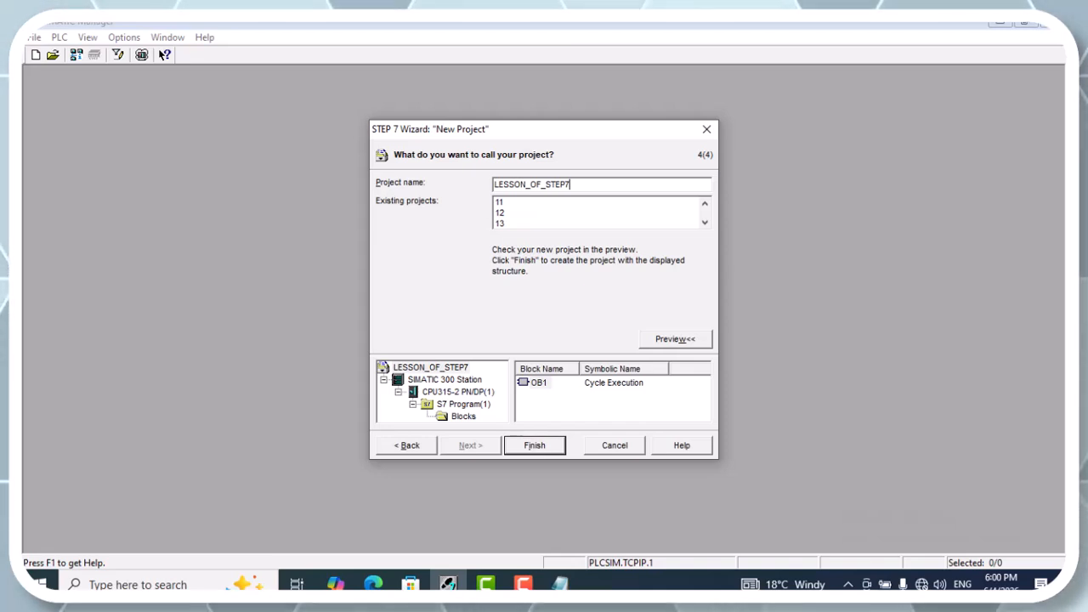
left_click(522, 445)
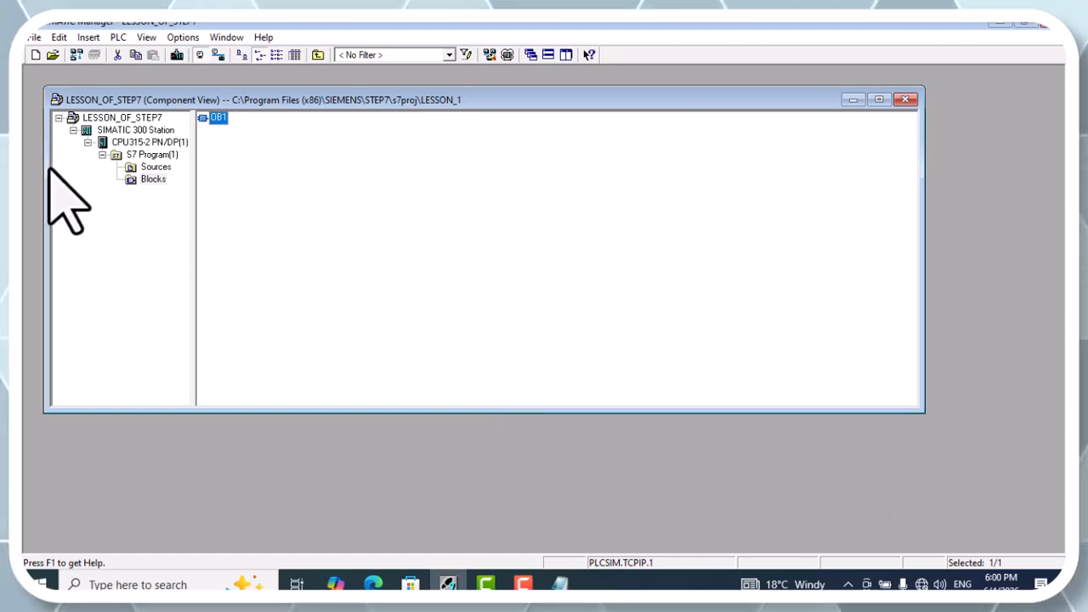
Enlarge the LESSON_OF_STEP7 project window within the workspace
left_click_drag(43, 157, 23, 157)
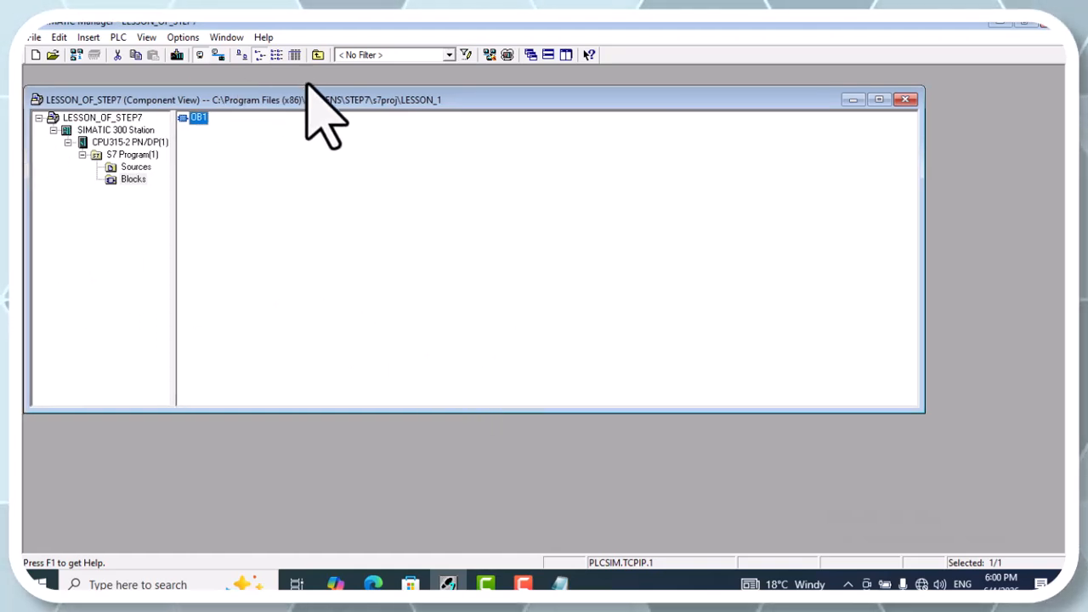
left_click_drag(309, 88, 309, 68)
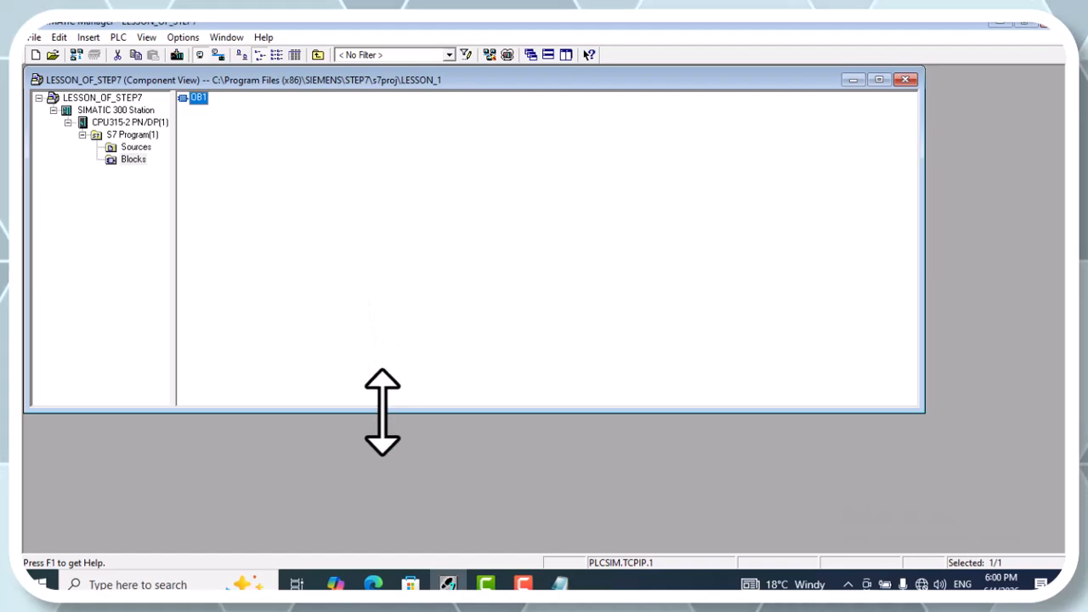
left_click_drag(382, 412, 379, 447)
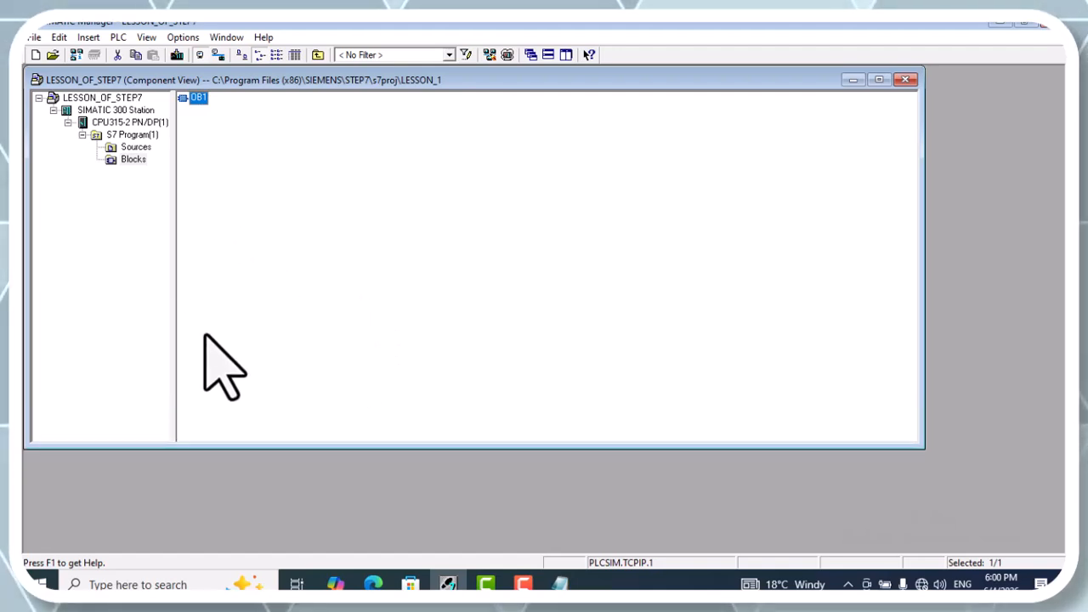
Open the hardware configuration of the SIMATIC 300 Station and enlarge the UR rack window to show more slots
left_click(107, 110)
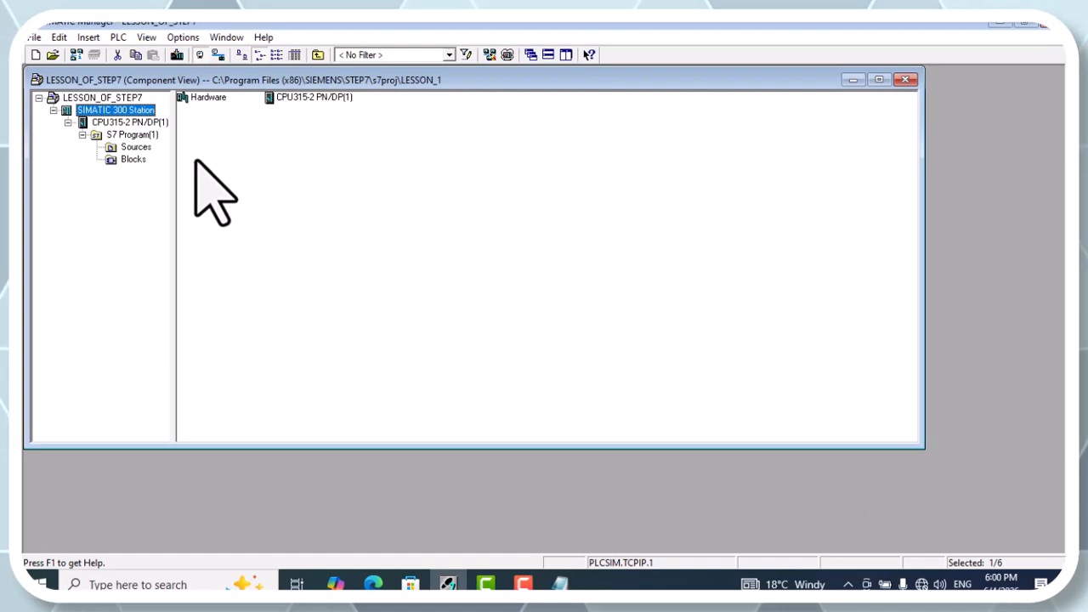
double_click(197, 100)
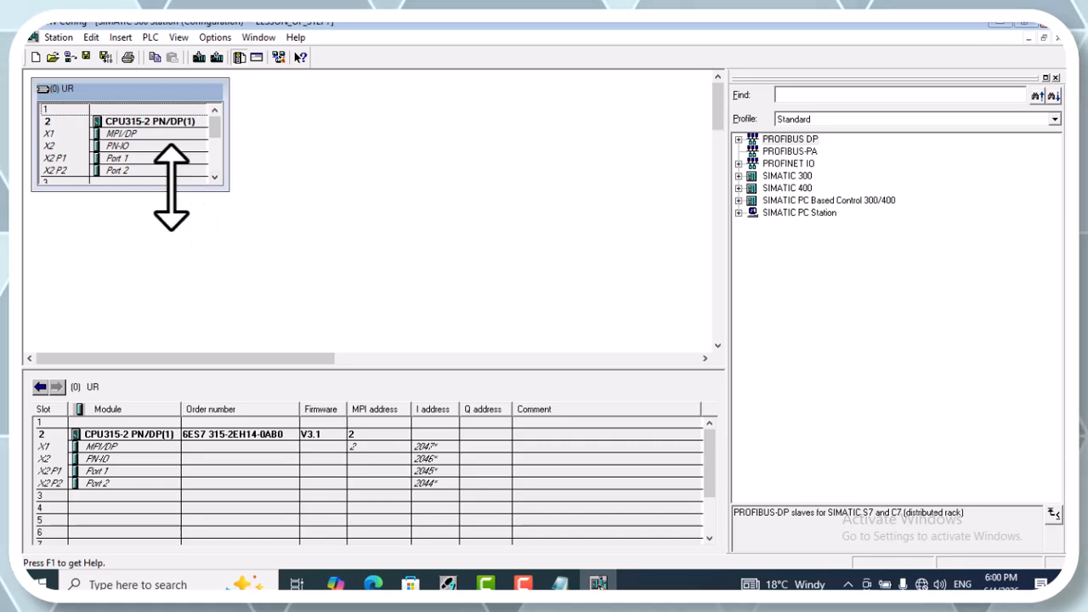
left_click_drag(170, 190, 155, 279)
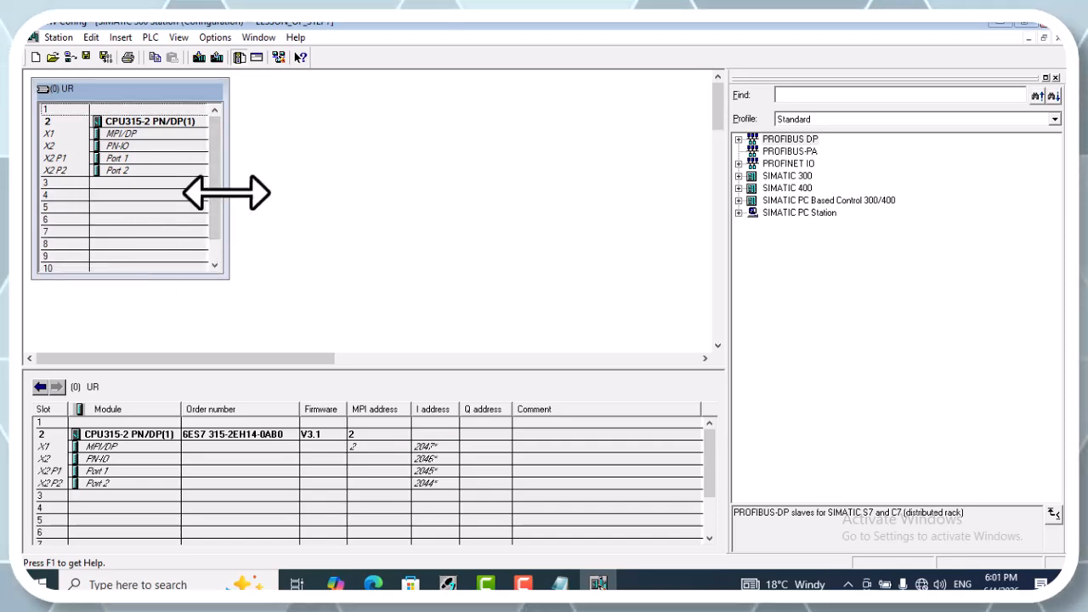
left_click_drag(228, 190, 289, 195)
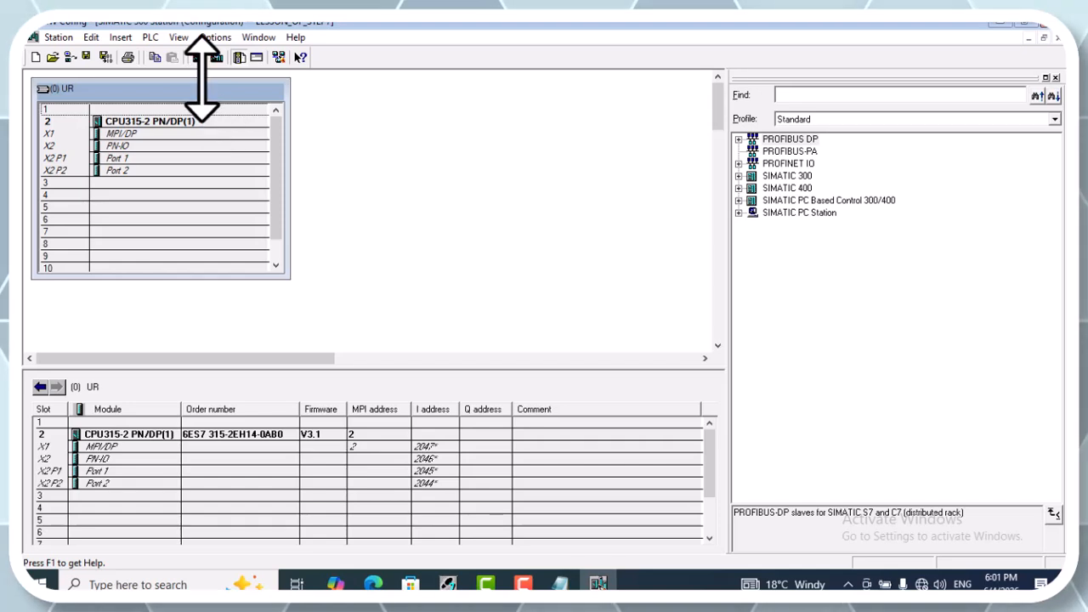
left_click_drag(204, 79, 204, 72)
Examine the CPU, its PN-IO interface and the empty slots from slot 3 onward in the UR rack
left_click(149, 113)
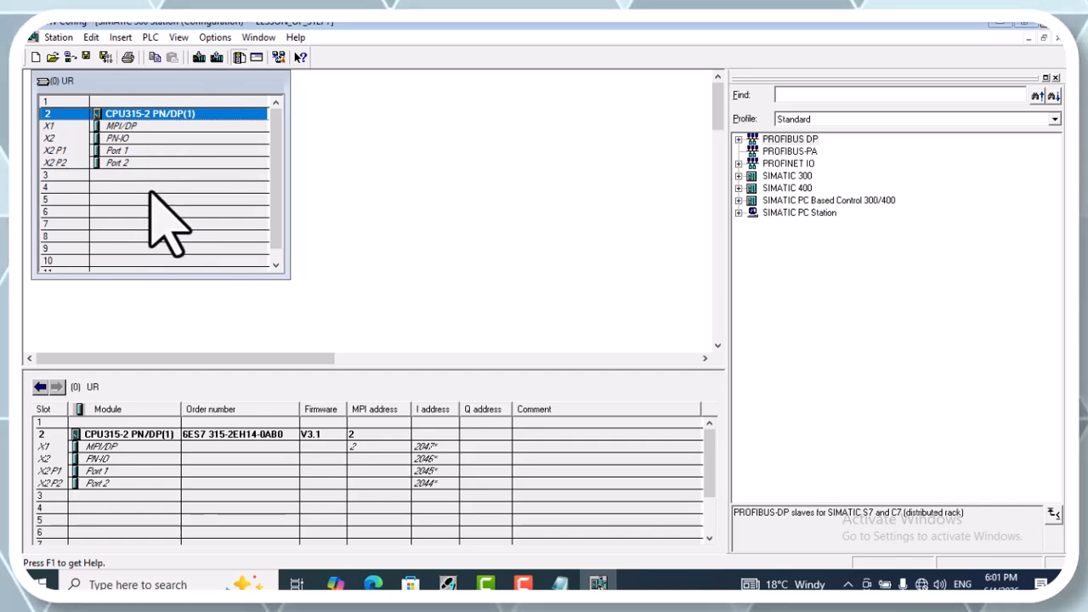
left_click(127, 139)
left_click(129, 186)
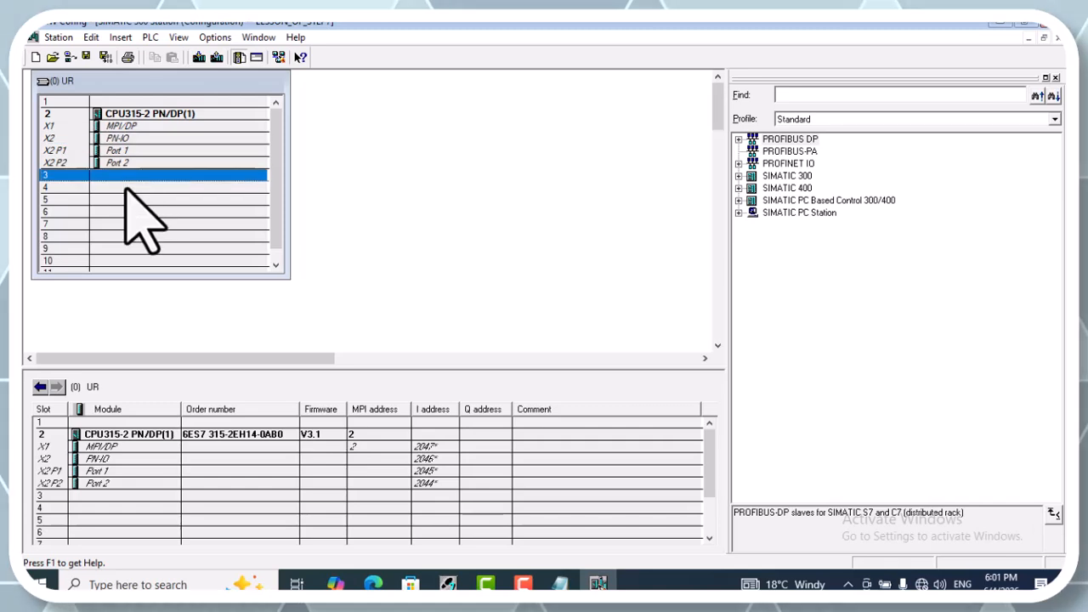
left_click(128, 224)
left_click(127, 212)
left_click(127, 187)
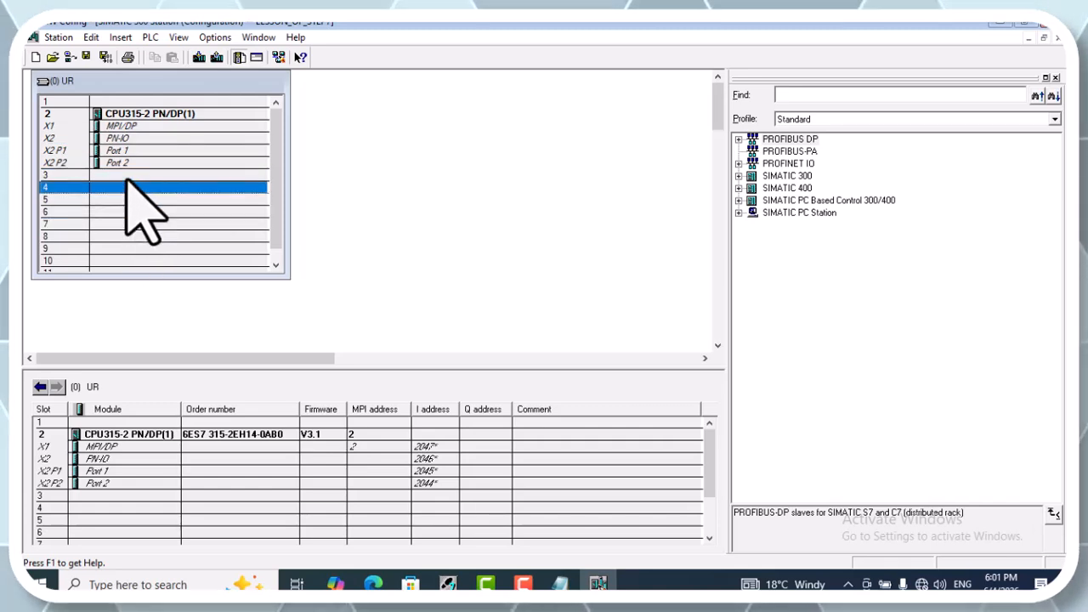
left_click(127, 175)
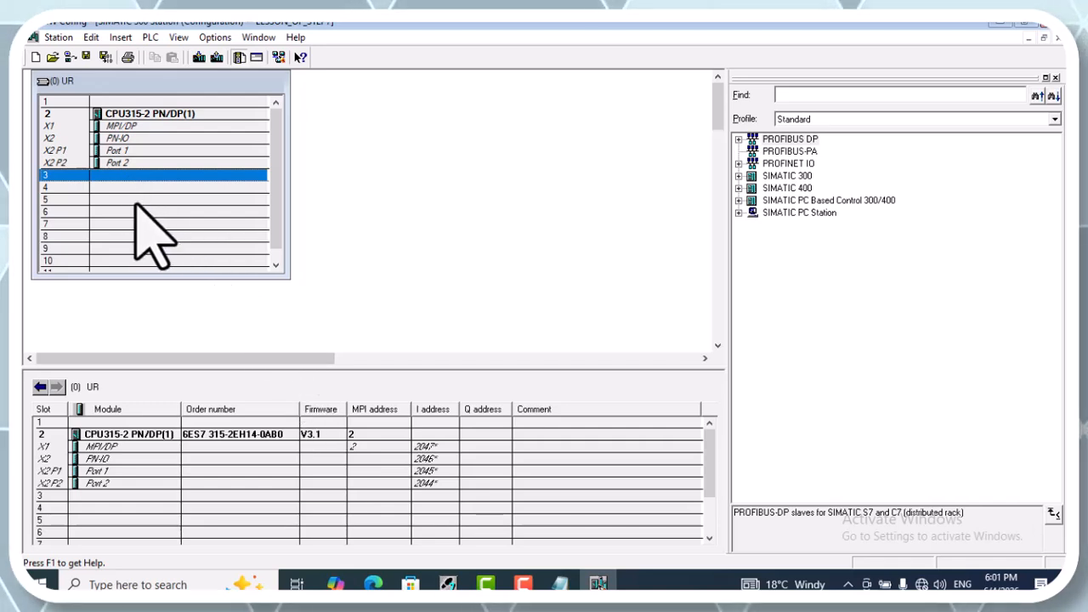
Delete the CPU315-2 PN/DP from slot 2 of the UR rack together with its assigned S7 program
left_click(149, 113)
right_click(149, 113)
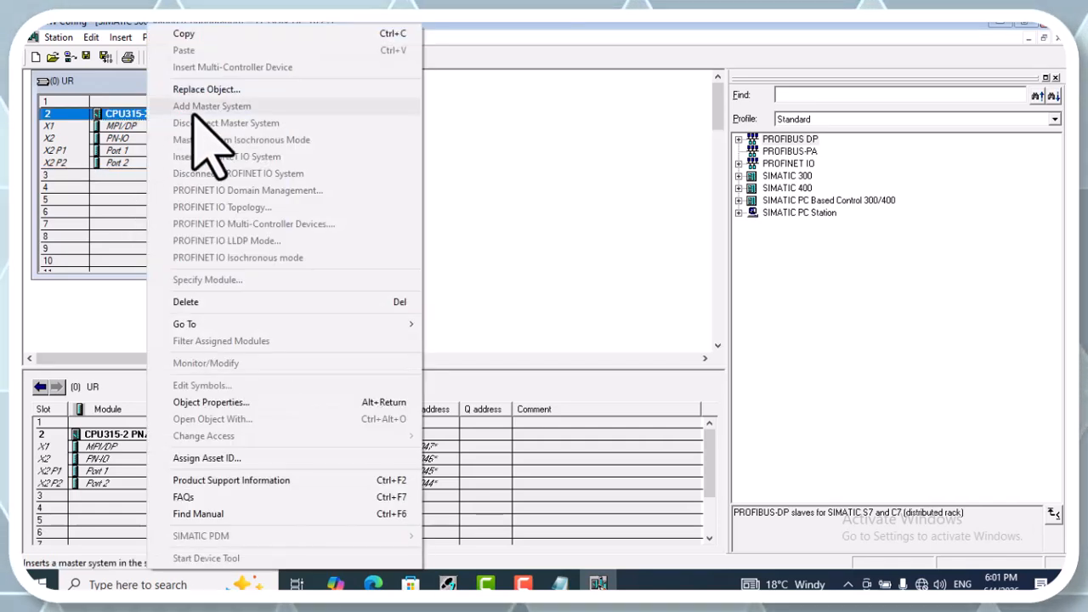
left_click(225, 301)
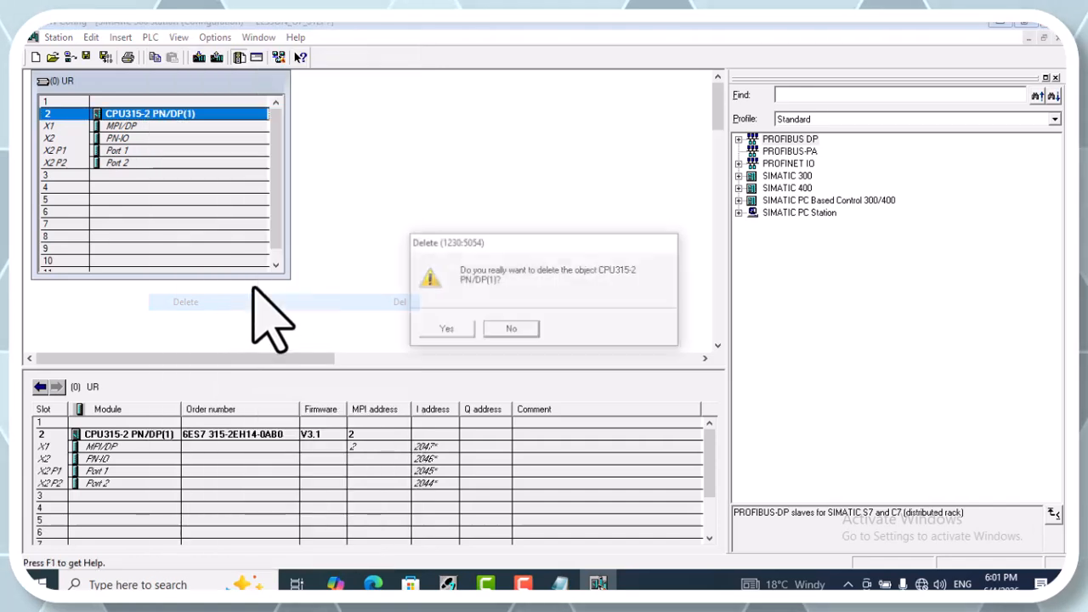
left_click(442, 329)
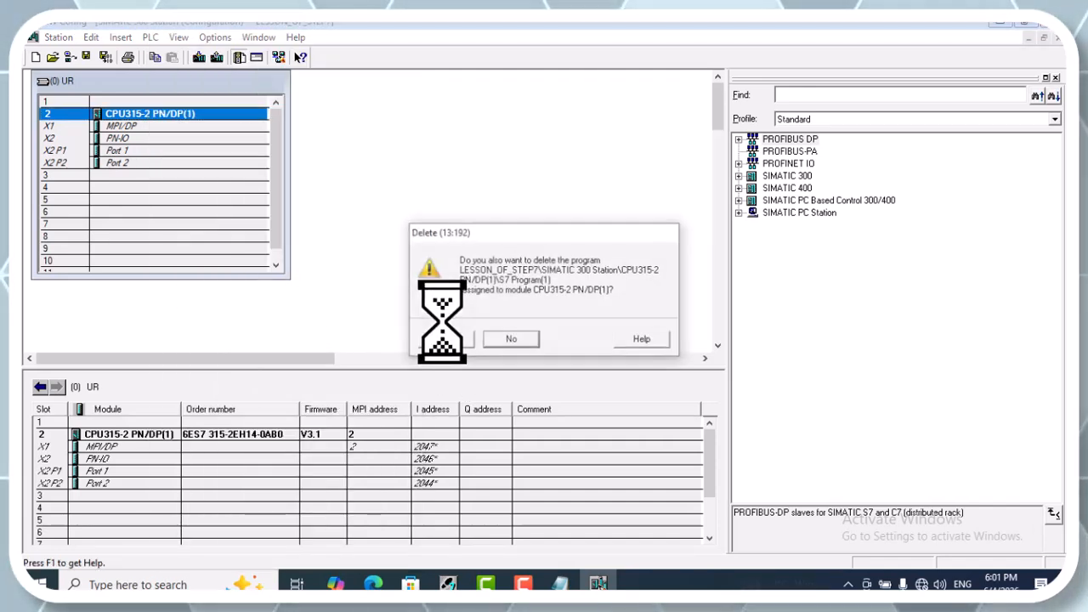
left_click(447, 339)
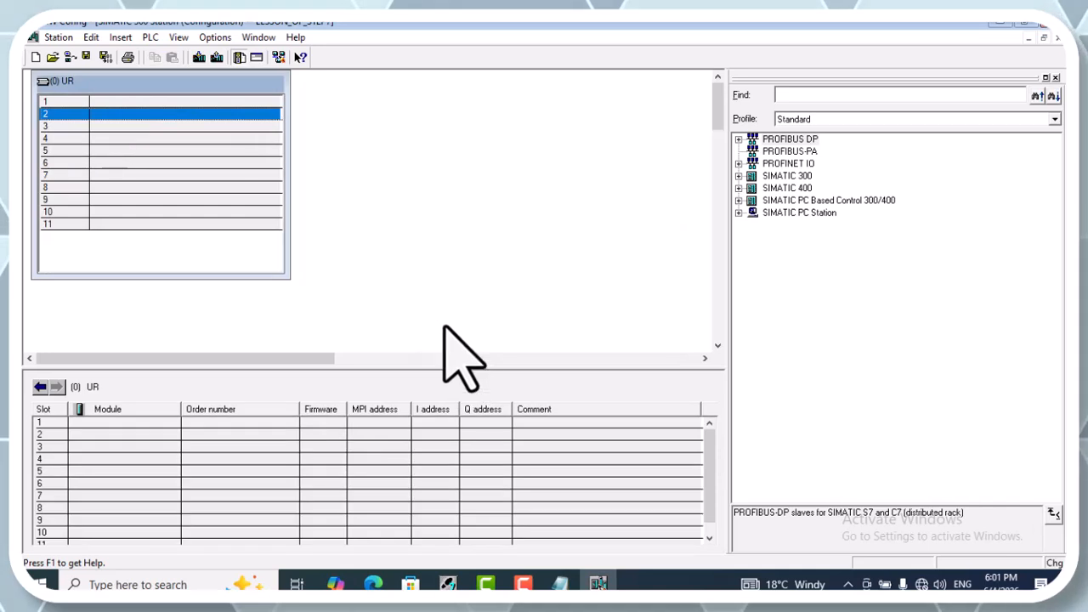
Insert the CPU 314C-2 DP, 6ES7 314-6CH04-0AB0 V3.3, into slot 2, accepting PROFIBUS address 2 and no subnet
left_click(738, 176)
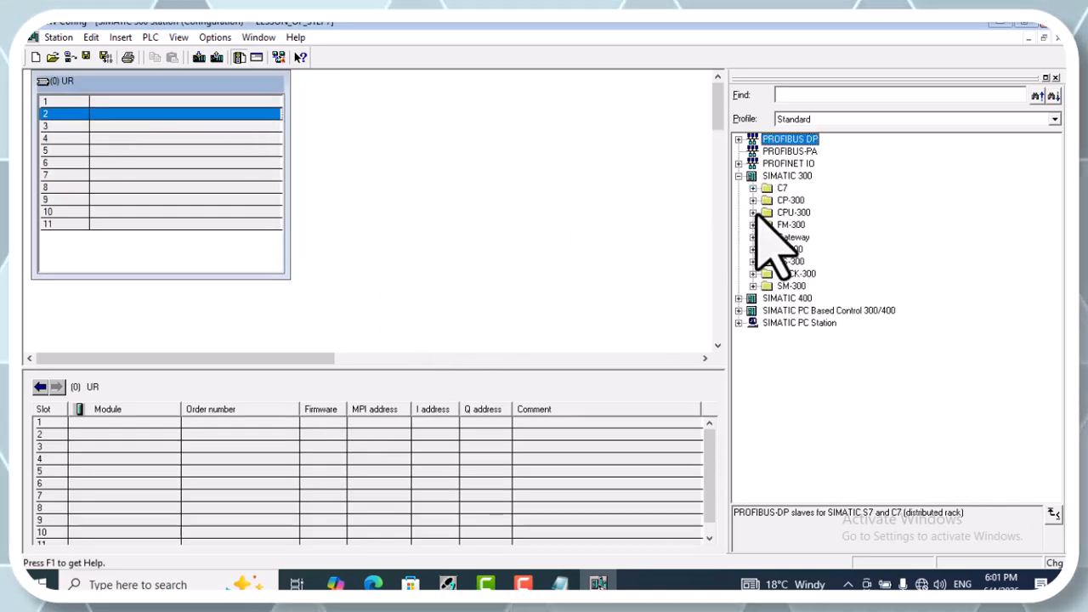
left_click(753, 213)
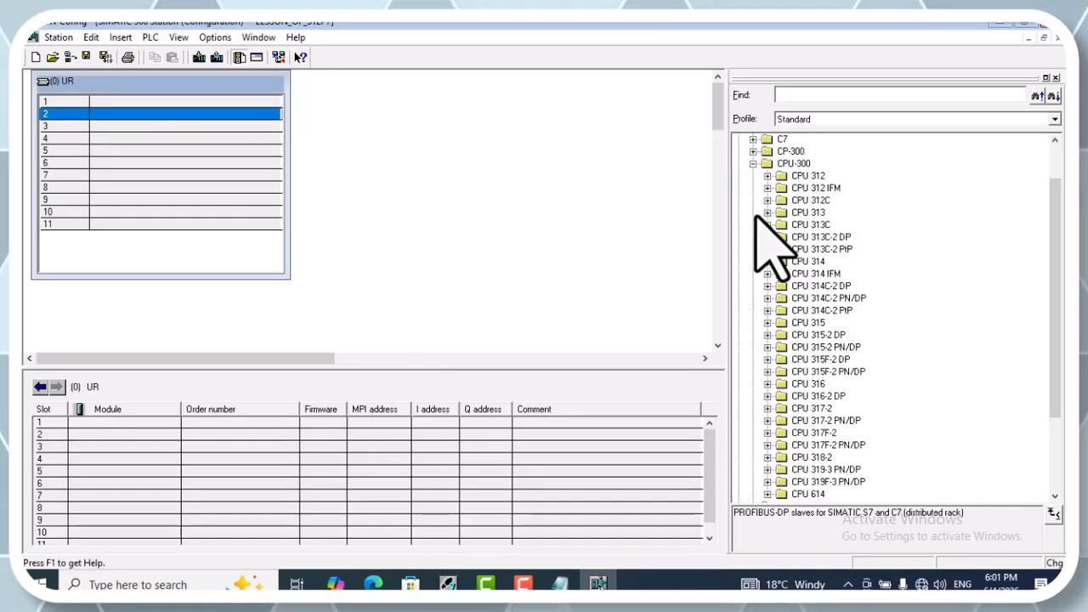
left_click(780, 288)
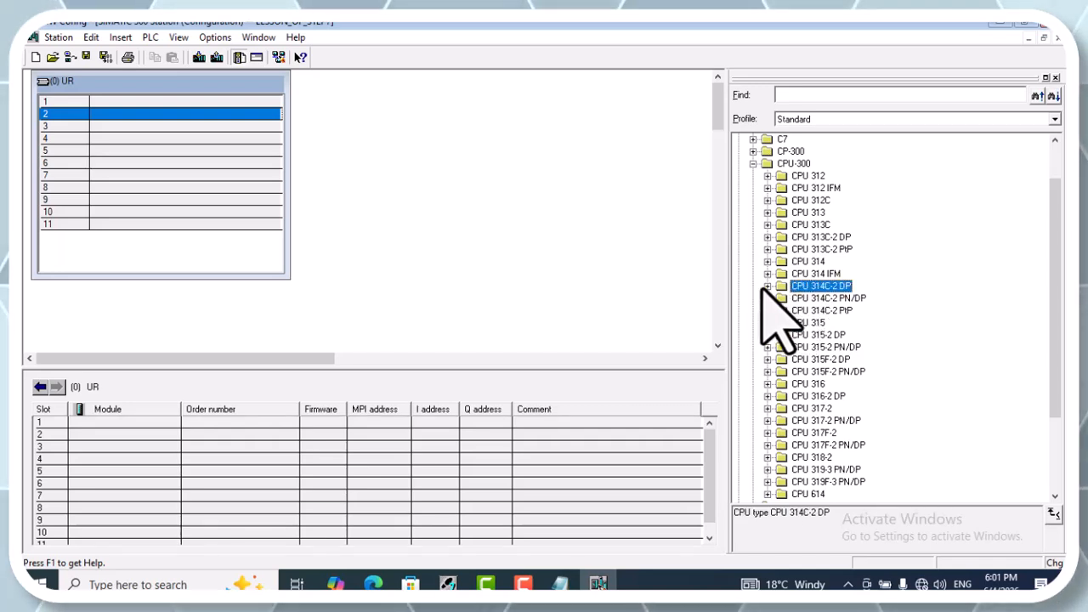
left_click(768, 286)
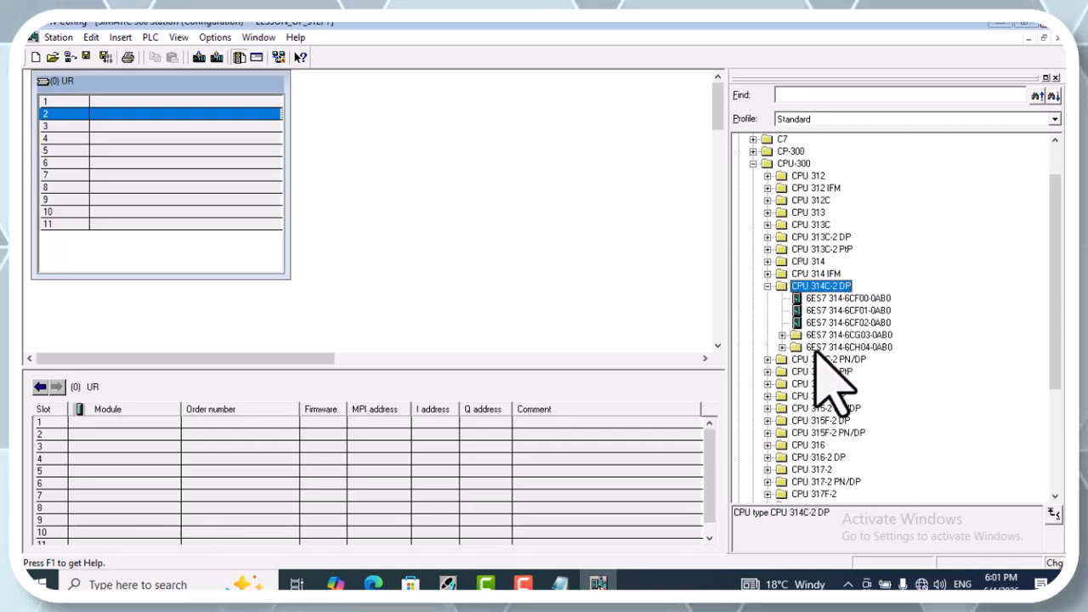
left_click(782, 347)
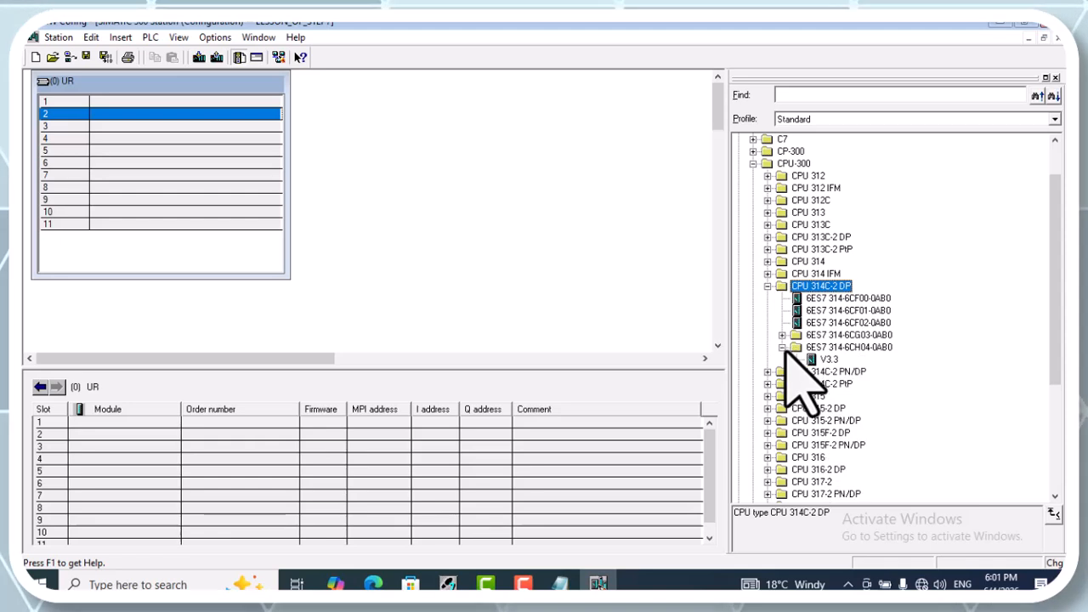
double_click(821, 361)
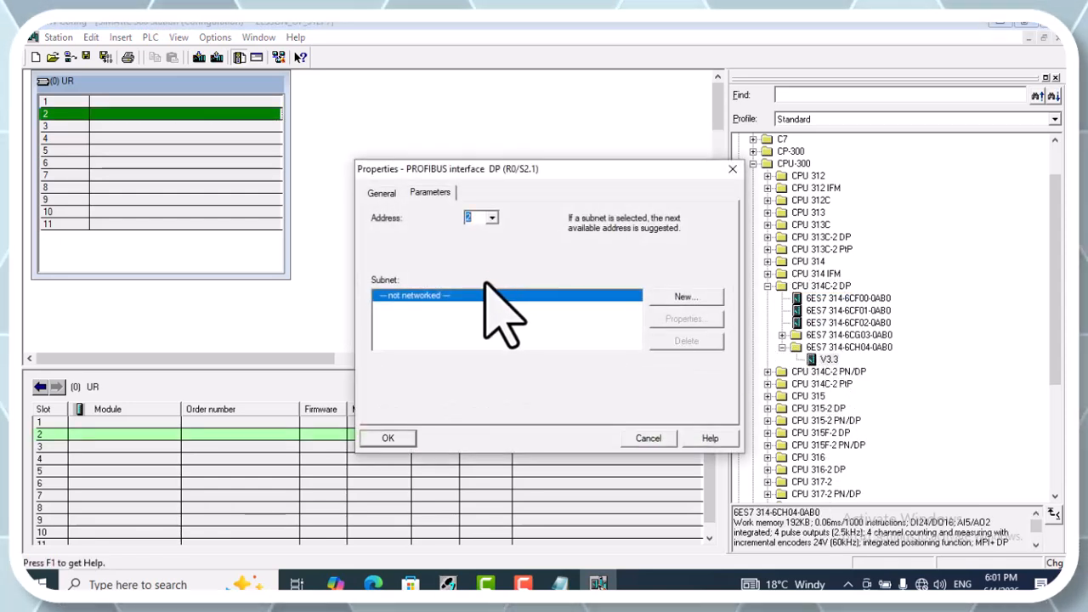
left_click(403, 438)
Review the integrated DI24/DO16 and AI5/AO2 modules, then save and compile the hardware configuration and return to the project
left_click(146, 139)
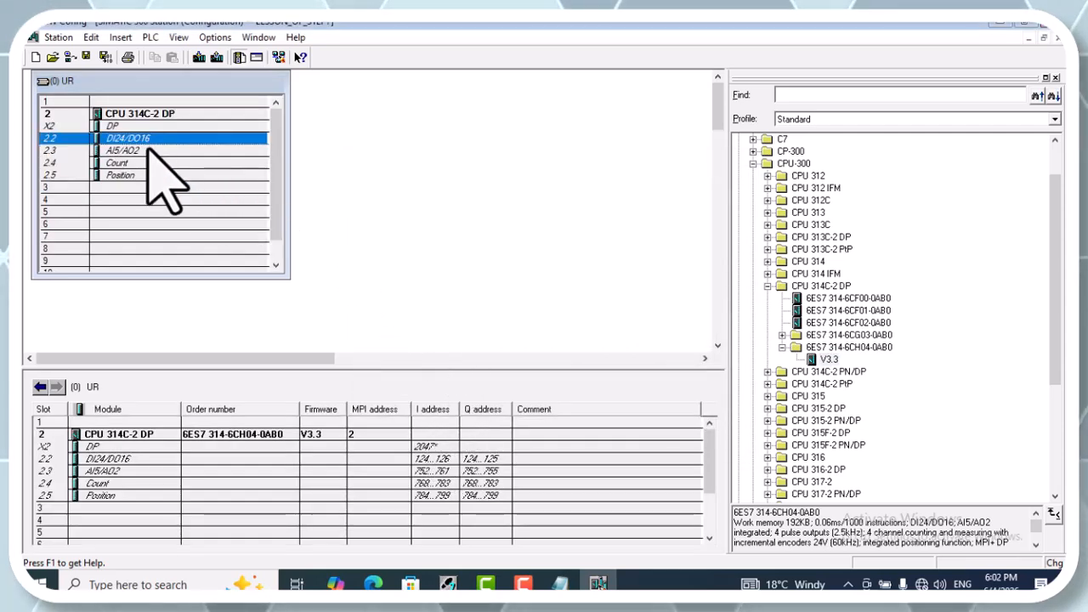
left_click(153, 151)
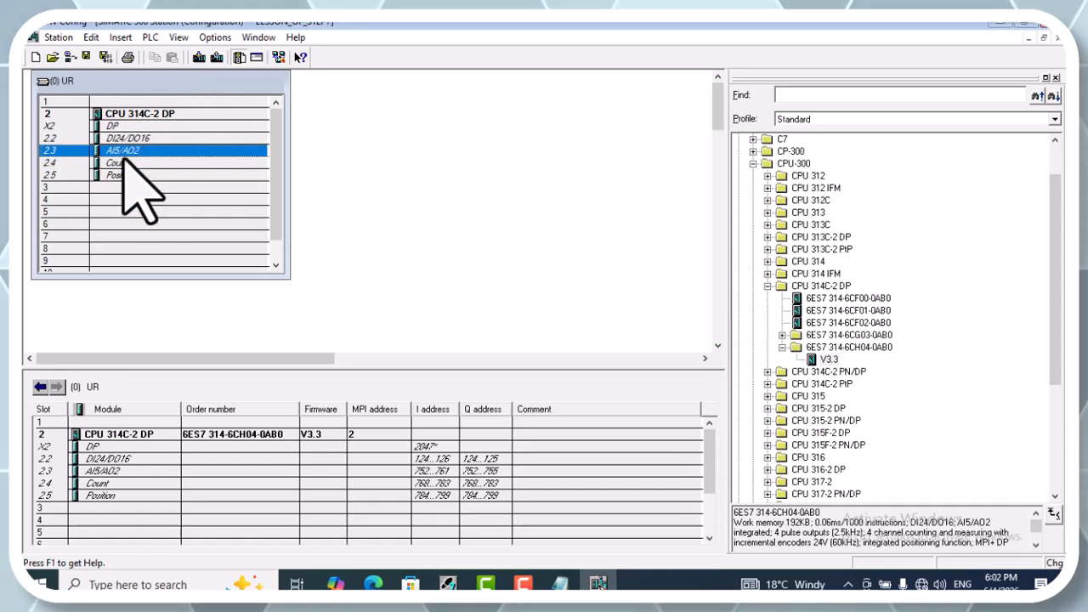
left_click(105, 57)
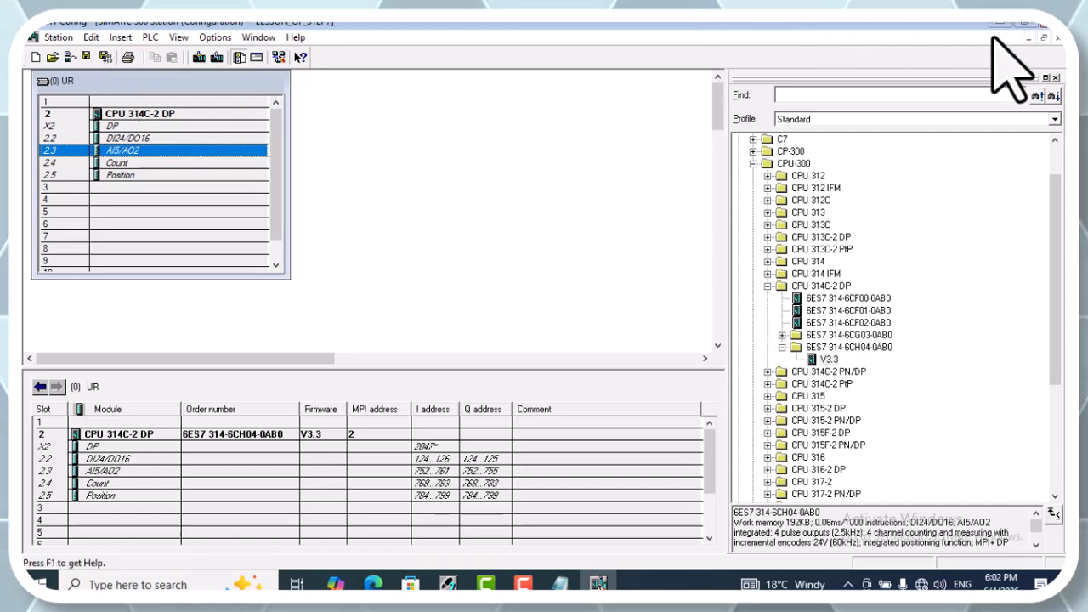
left_click(1046, 34)
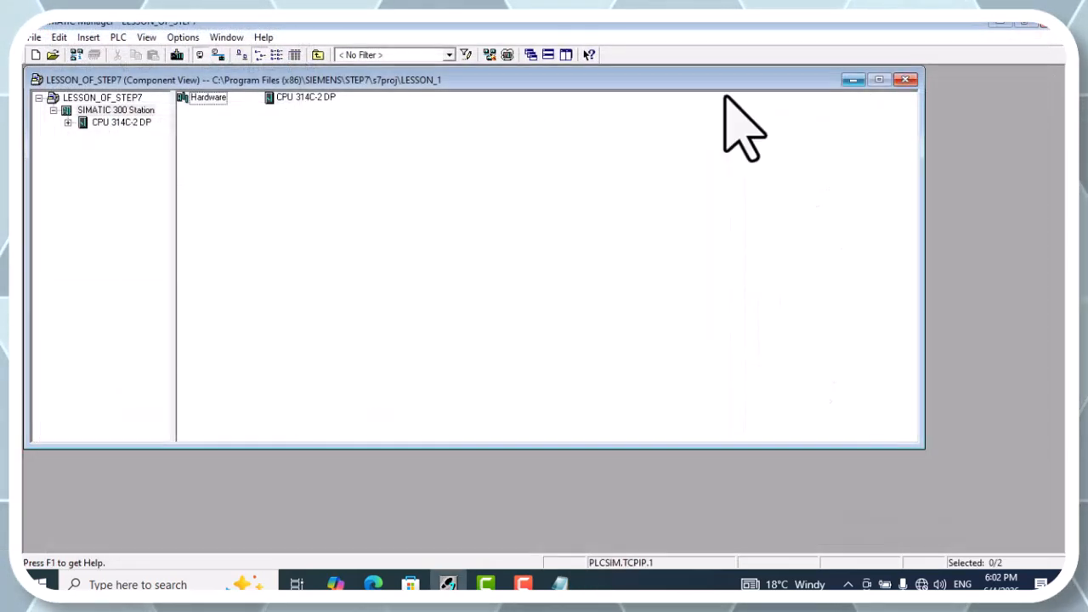
Expand the CPU 314C-2 DP in the project tree down to the contents of its S7 program
left_click(68, 123)
left_click(82, 134)
left_click(132, 158)
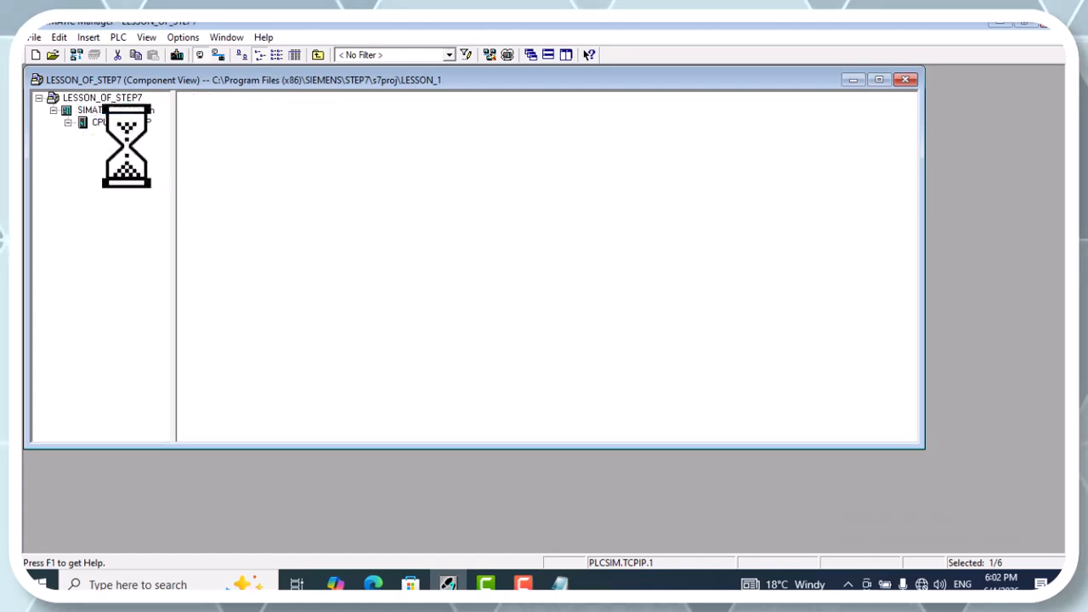